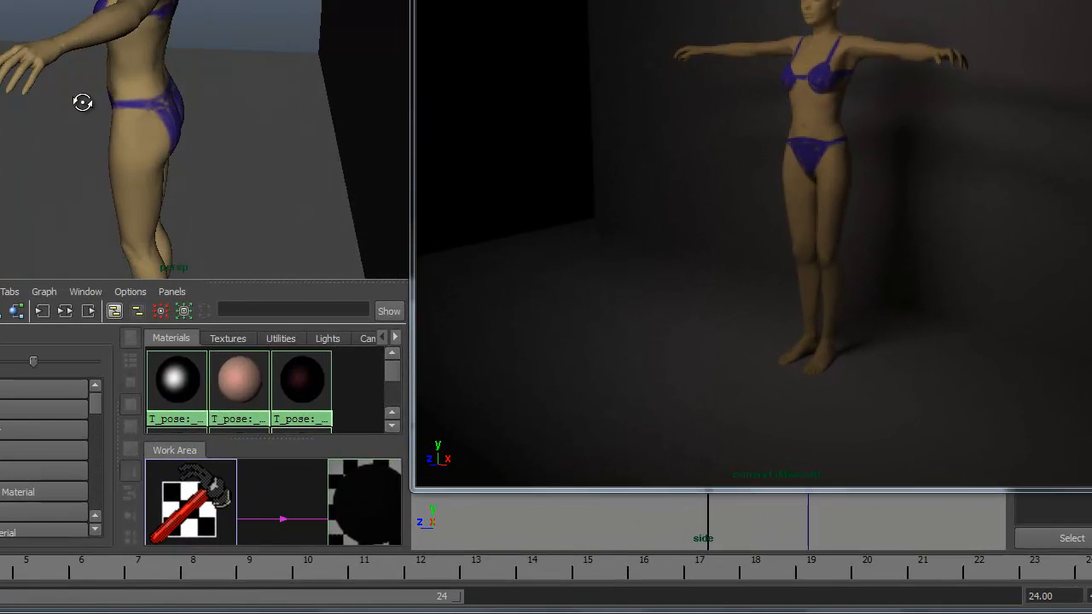
# Step: Try moving the black plane up and away from the figure, and undo the move
pyautogui.keyDown('alt'); pyautogui.moveTo(82, 102); pyautogui.dragTo(172, 147); pyautogui.keyUp('alt')
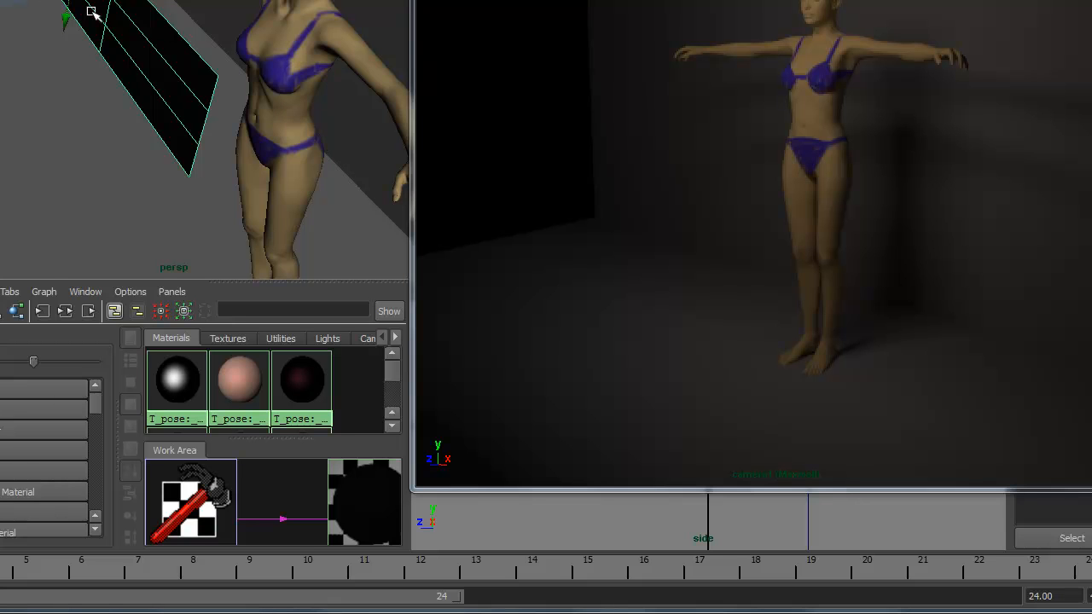
pyautogui.keyDown('alt'); pyautogui.moveTo(134, 73); pyautogui.dragTo(132, 69); pyautogui.keyUp('alt')
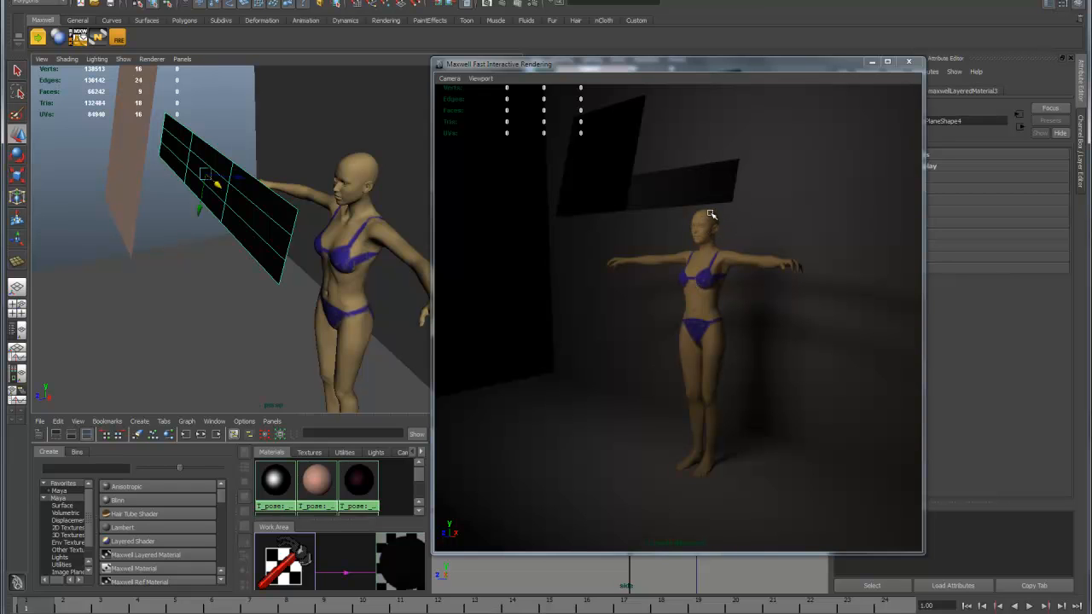
pyautogui.moveTo(219, 186); pyautogui.dragTo(63, 115)
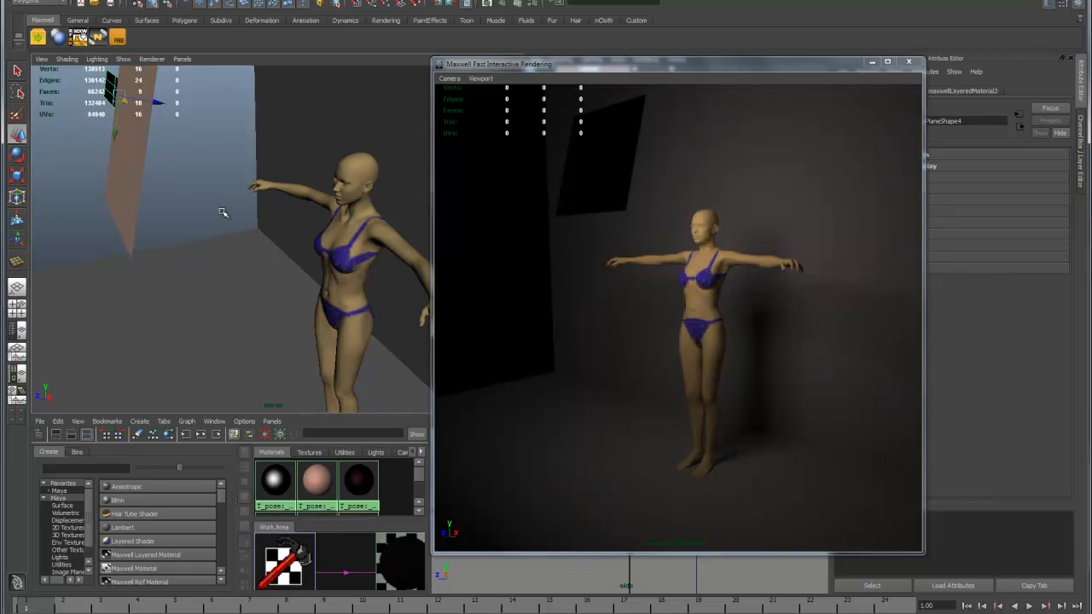
pyautogui.hotkey('ctrl', 'z')
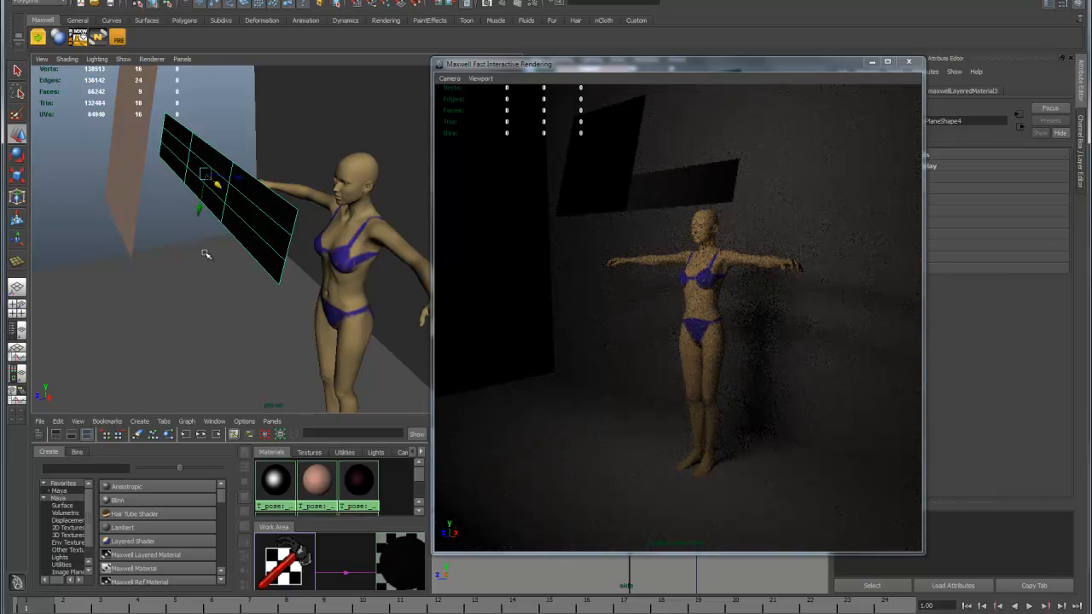
# Step: Move the black plane toward the figure and raise it so it sits just above and in front of the head
pyautogui.moveTo(232, 290)
pyautogui.keyDown('alt'); pyautogui.mouseDown()
pyautogui.moveTo(178, 295)
pyautogui.moveTo(229, 282)
pyautogui.moveTo(212, 287)
pyautogui.moveTo(219, 295)
pyautogui.mouseUp(); pyautogui.keyUp('alt')
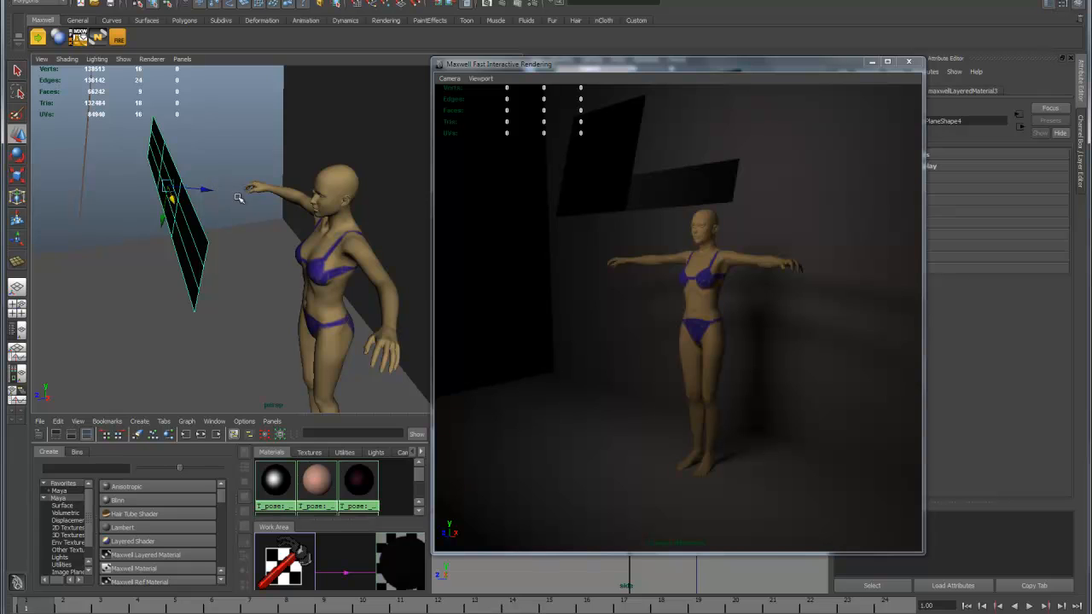
pyautogui.moveTo(207, 189); pyautogui.dragTo(322, 184)
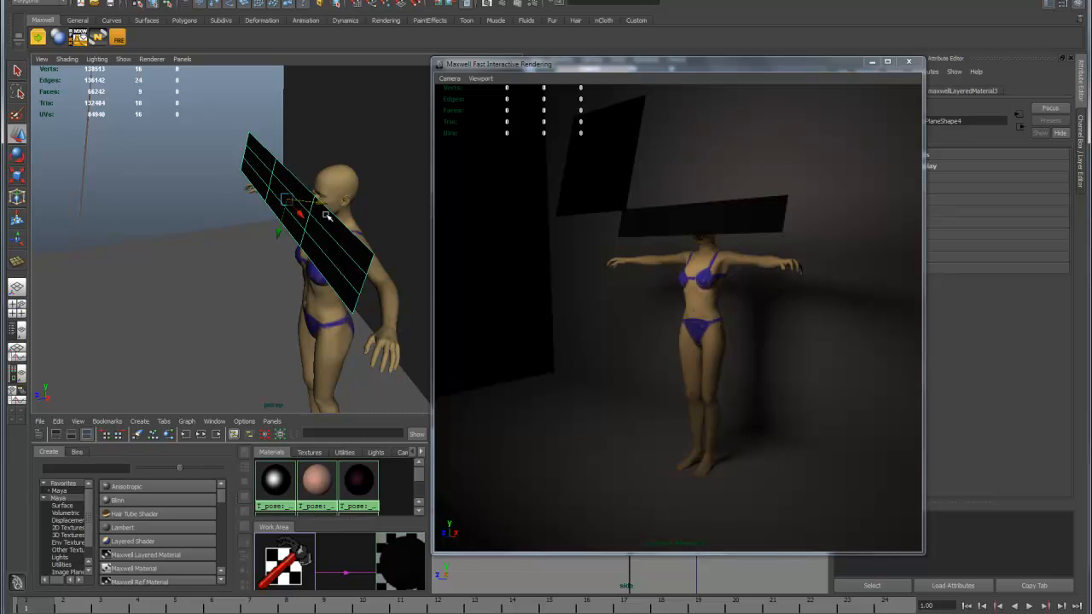
pyautogui.moveTo(320, 201); pyautogui.dragTo(304, 200)
pyautogui.moveTo(262, 230); pyautogui.dragTo(261, 199)
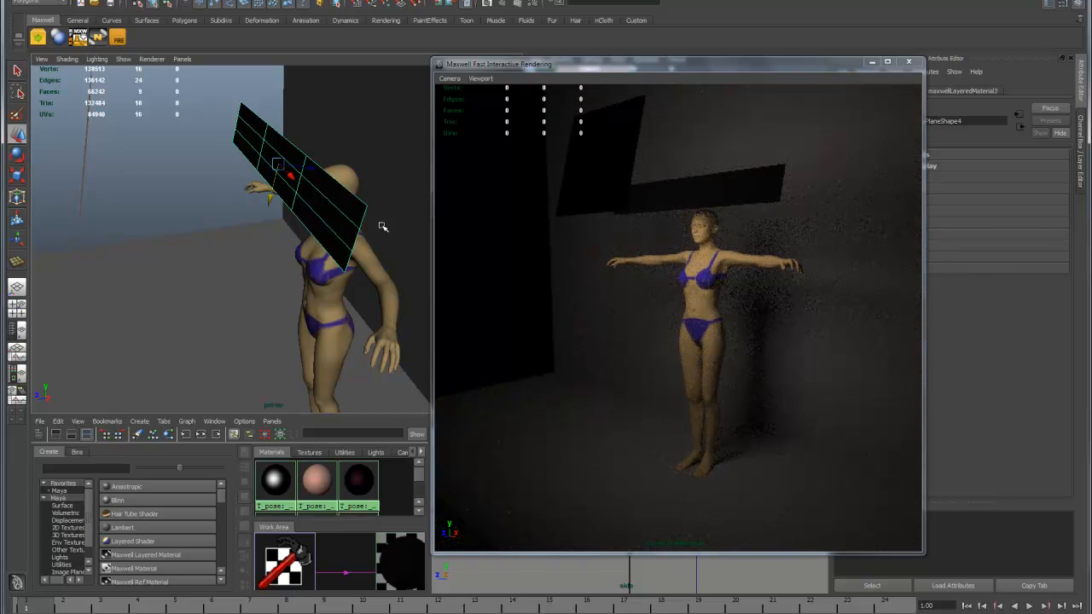
pyautogui.moveTo(272, 201); pyautogui.dragTo(266, 209)
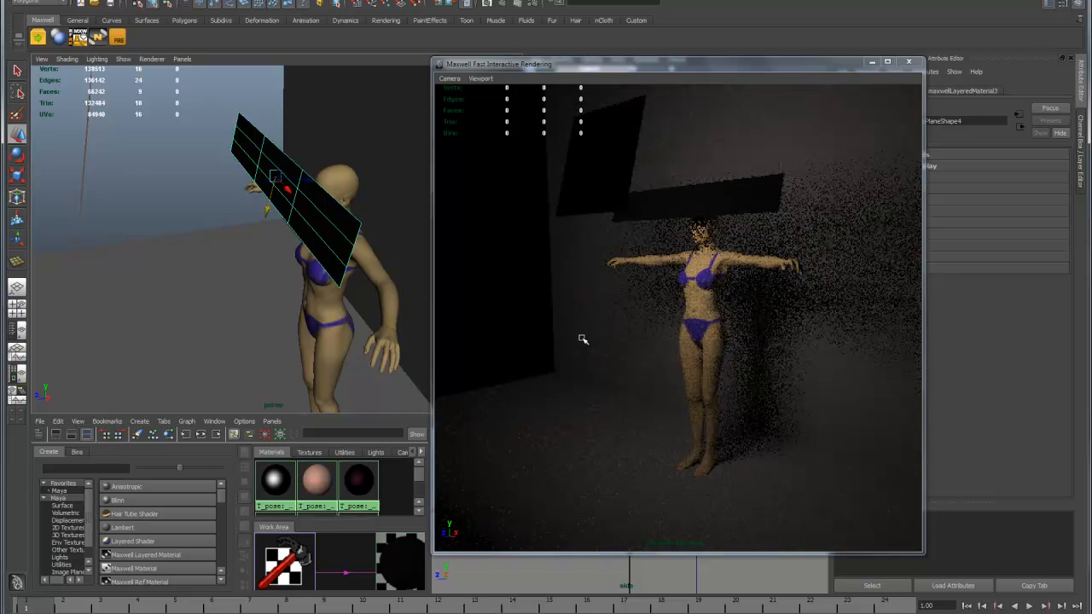
# Step: Lower the black plane in stages in front of the figure, from above the head to about waist height
pyautogui.moveTo(569, 325); pyautogui.dragTo(563, 323)
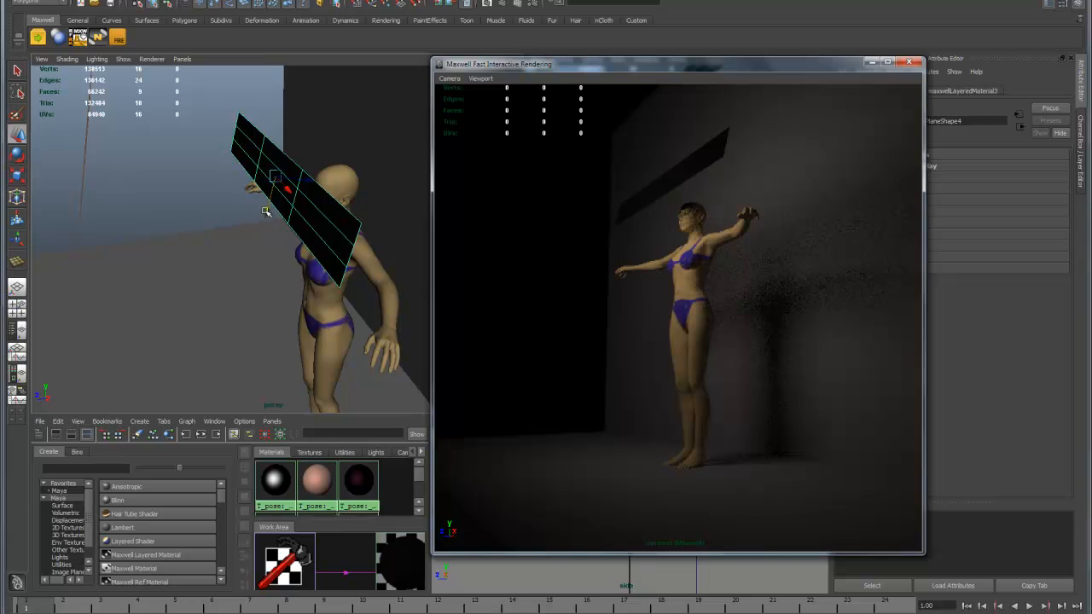
pyautogui.moveTo(266, 211); pyautogui.dragTo(259, 247)
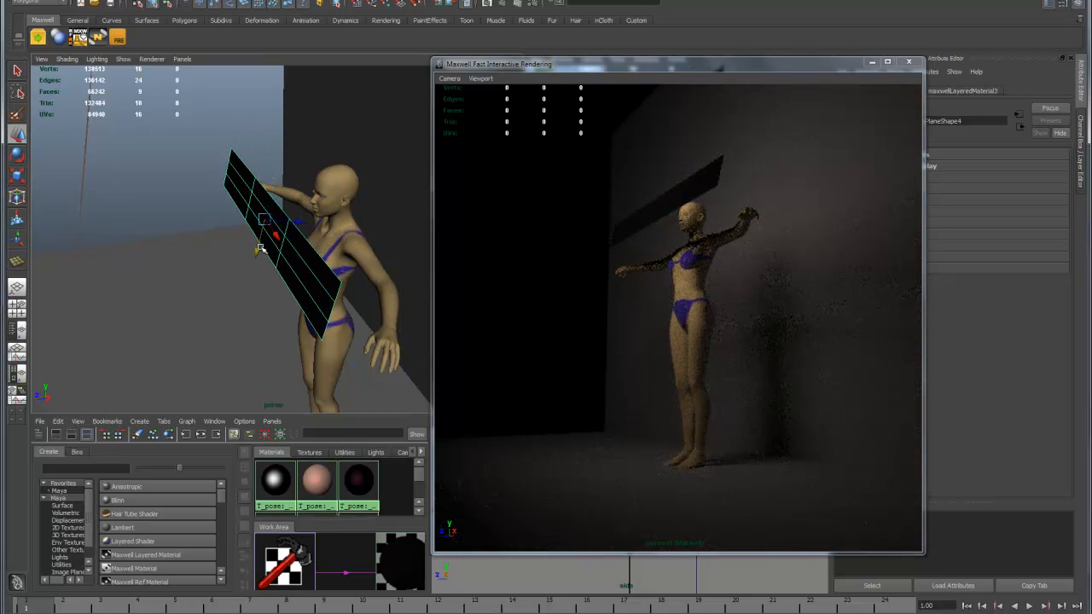
pyautogui.moveTo(255, 253); pyautogui.dragTo(245, 303)
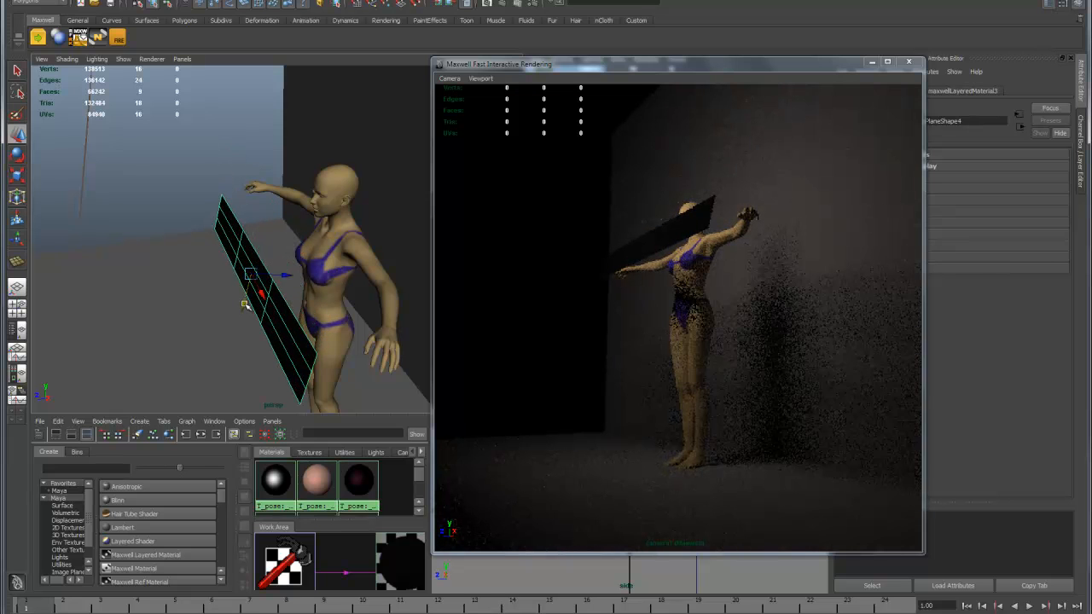
pyautogui.moveTo(247, 305); pyautogui.dragTo(241, 347)
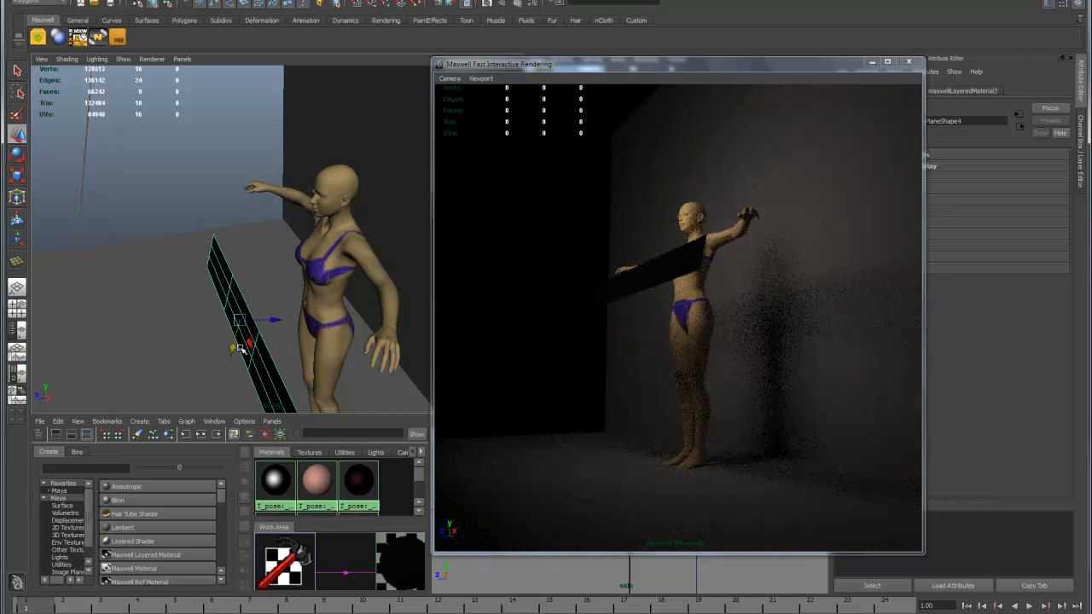
# Step: Move the black plane closer to the figure, and then back away from it at about chest height
pyautogui.moveTo(278, 321); pyautogui.dragTo(297, 325)
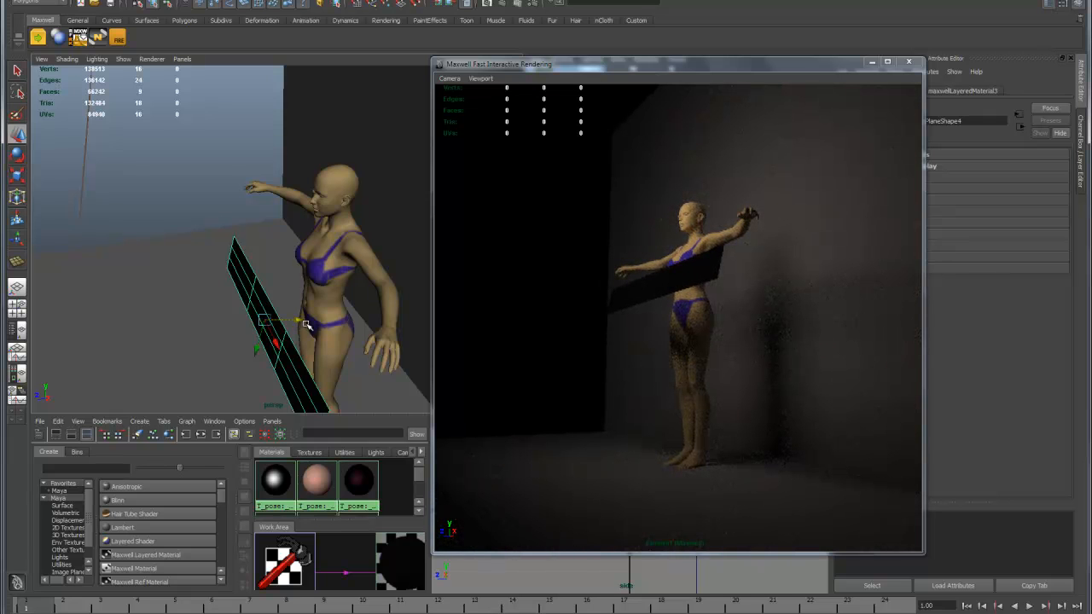
pyautogui.moveTo(298, 319); pyautogui.dragTo(223, 280)
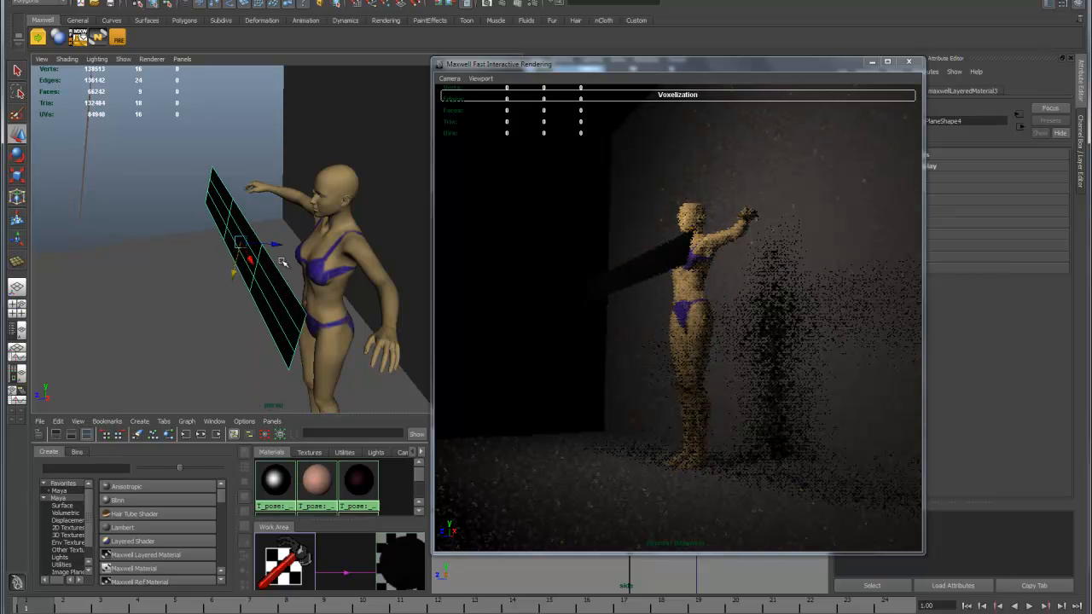
pyautogui.moveTo(244, 243); pyautogui.dragTo(244, 192)
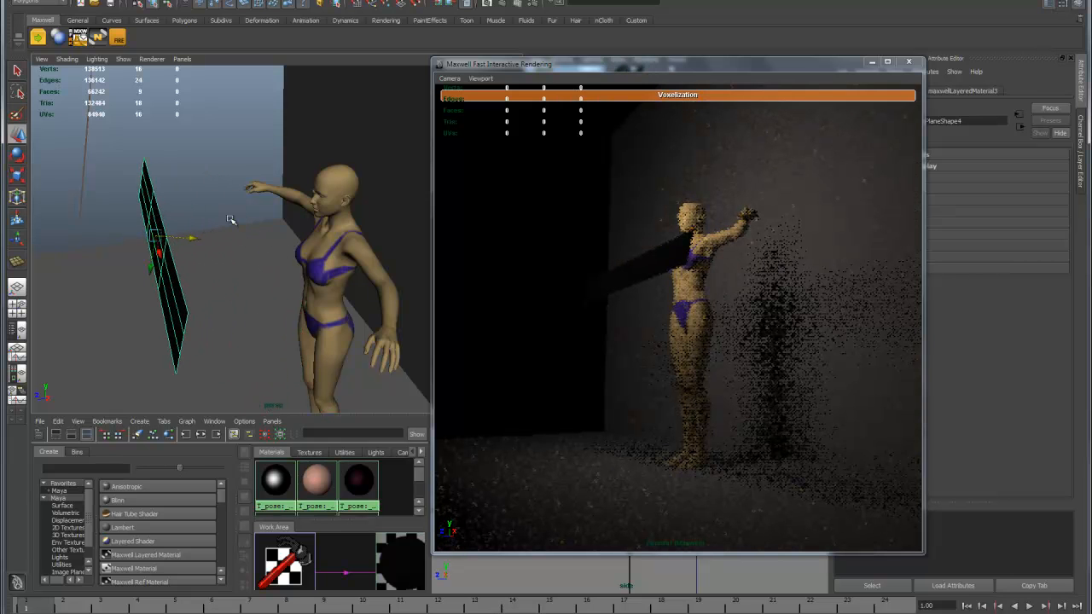
# Step: Scale the black plane along its vertical axis to make it noticeably taller
pyautogui.keyDown('alt'); pyautogui.moveTo(283, 317); pyautogui.dragTo(238, 245); pyautogui.keyUp('alt')
pyautogui.press('e')
pyautogui.press('r')
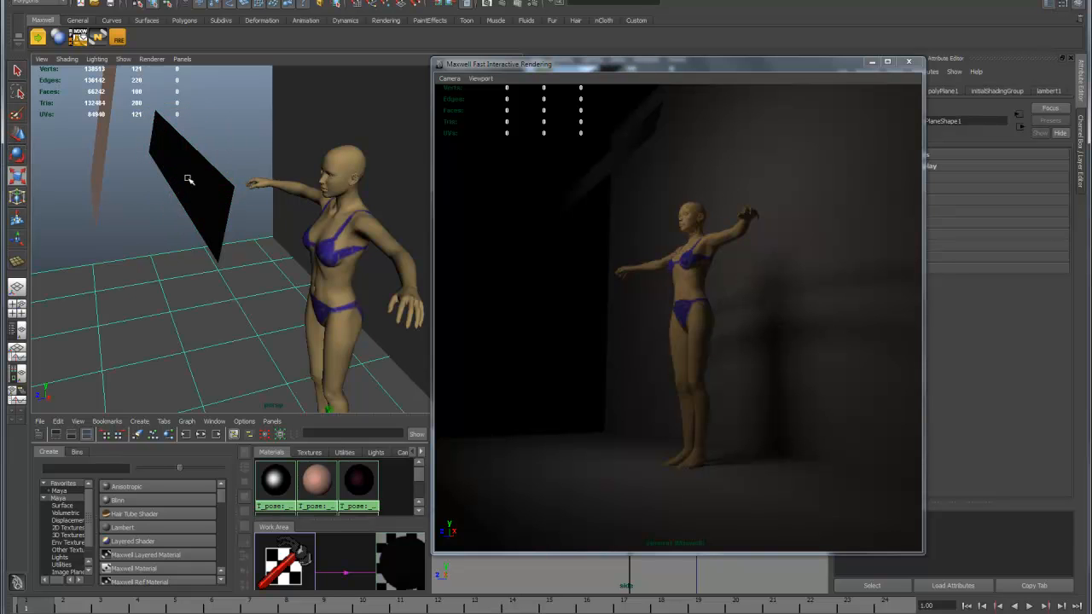
pyautogui.moveTo(170, 211); pyautogui.dragTo(162, 256)
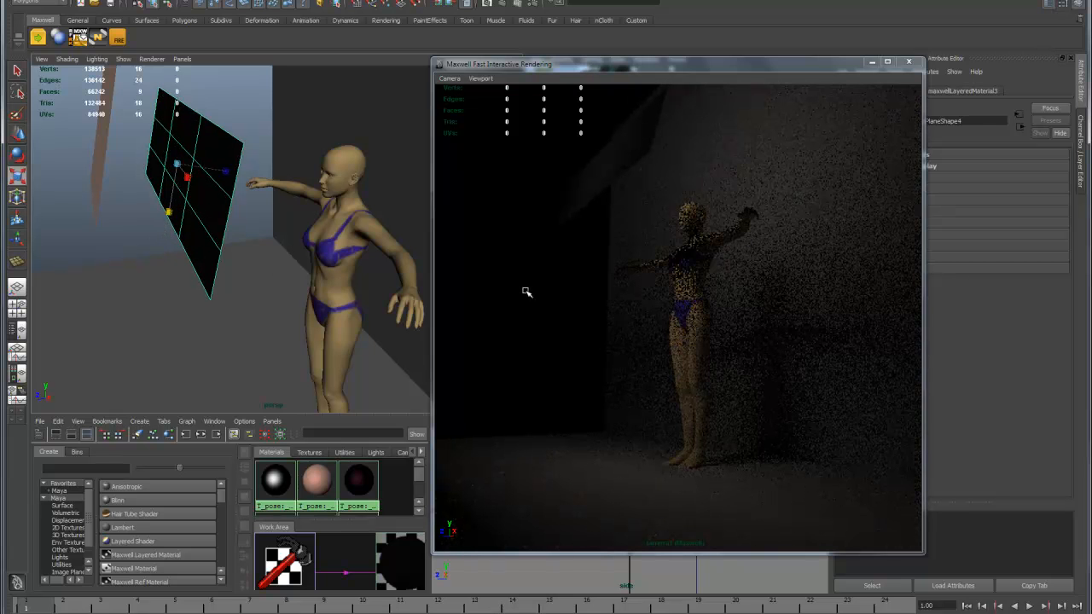
# Step: Rotate the black plane so it tilts over toward horizontal in front of the figure's head
pyautogui.keyDown('alt'); pyautogui.moveTo(570, 269); pyautogui.dragTo(587, 279); pyautogui.keyUp('alt')
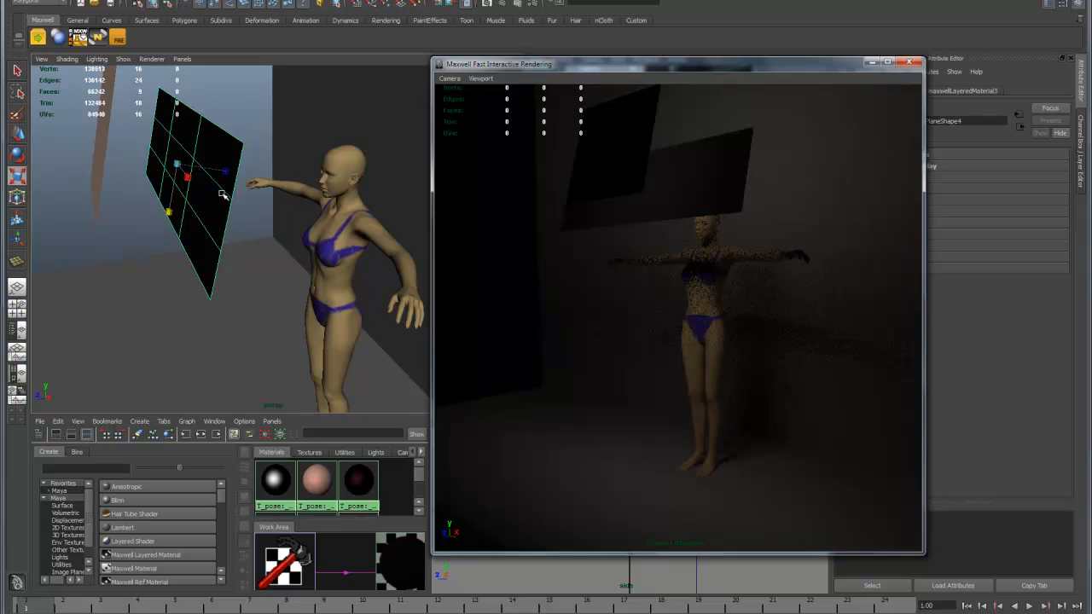
pyautogui.press('e')
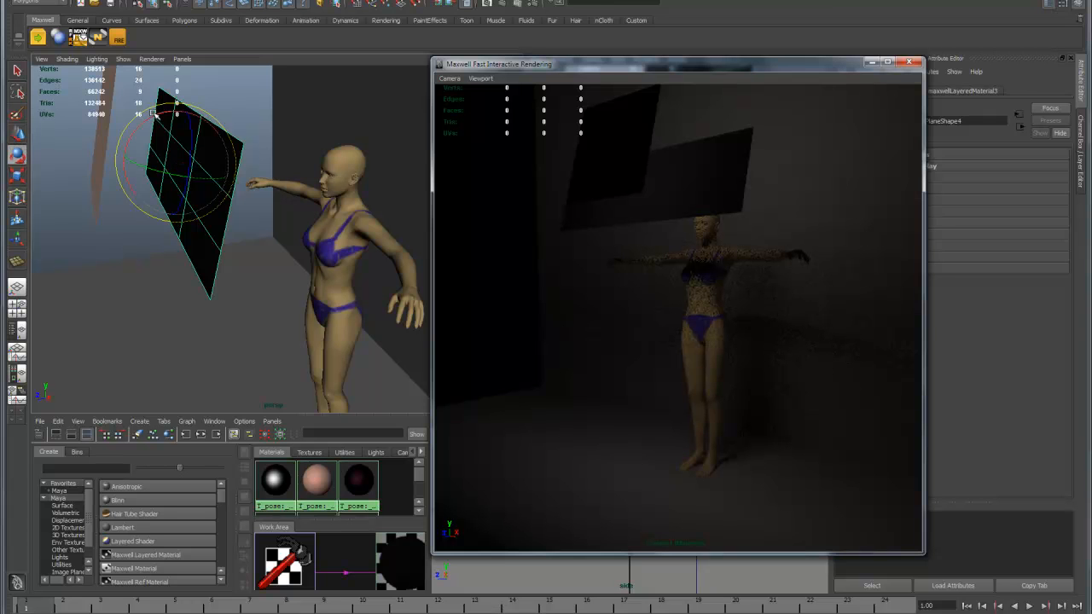
pyautogui.moveTo(153, 115); pyautogui.dragTo(163, 137)
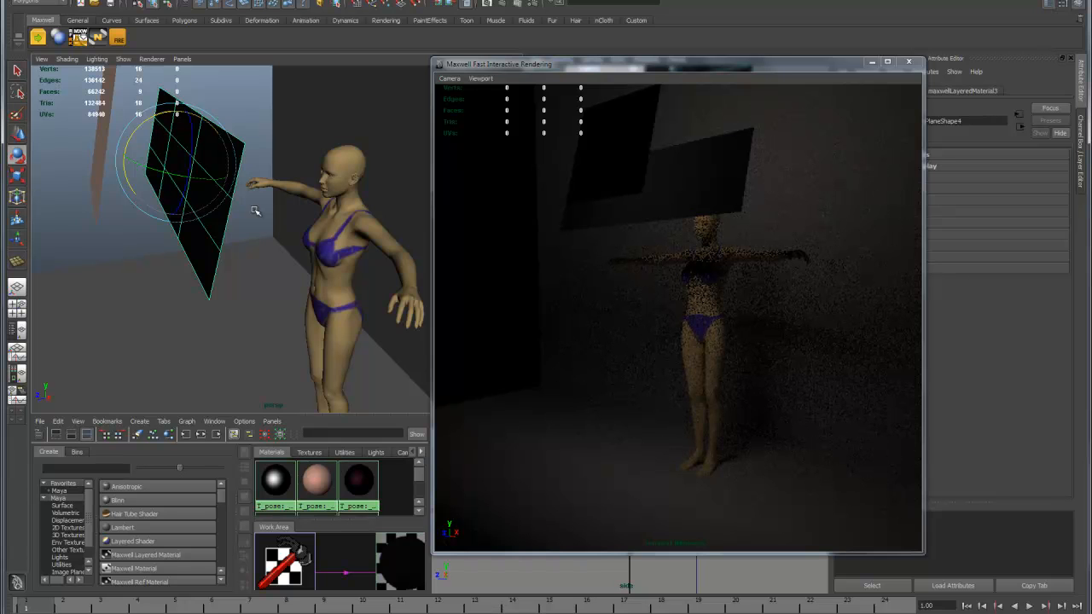
pyautogui.scroll(-4, 255, 210)
pyautogui.keyDown('alt'); pyautogui.moveTo(254, 212); pyautogui.dragTo(237, 249); pyautogui.keyUp('alt')
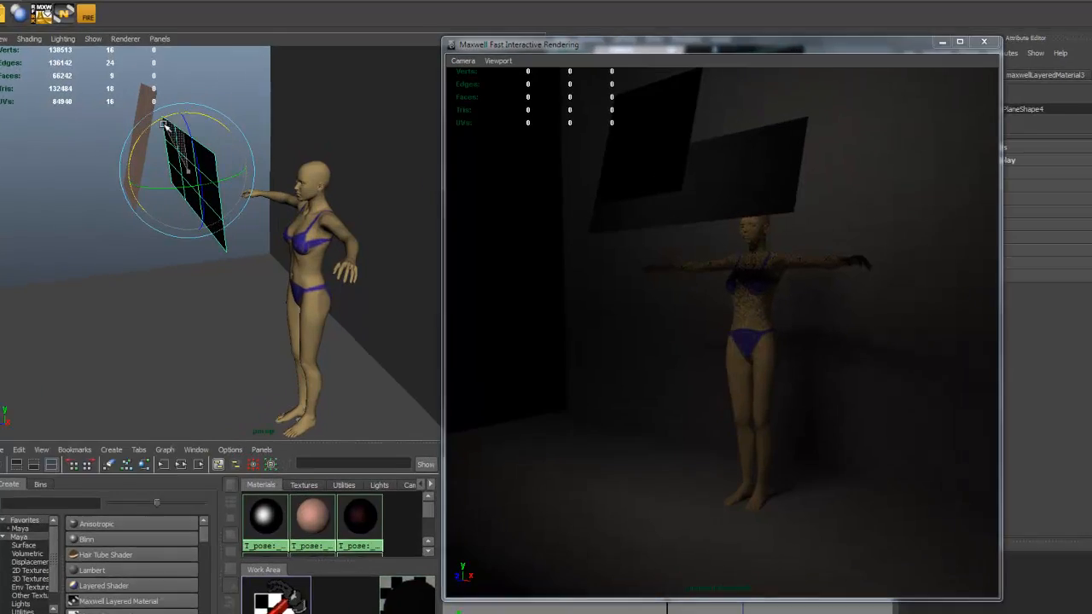
pyautogui.moveTo(203, 126); pyautogui.dragTo(154, 165)
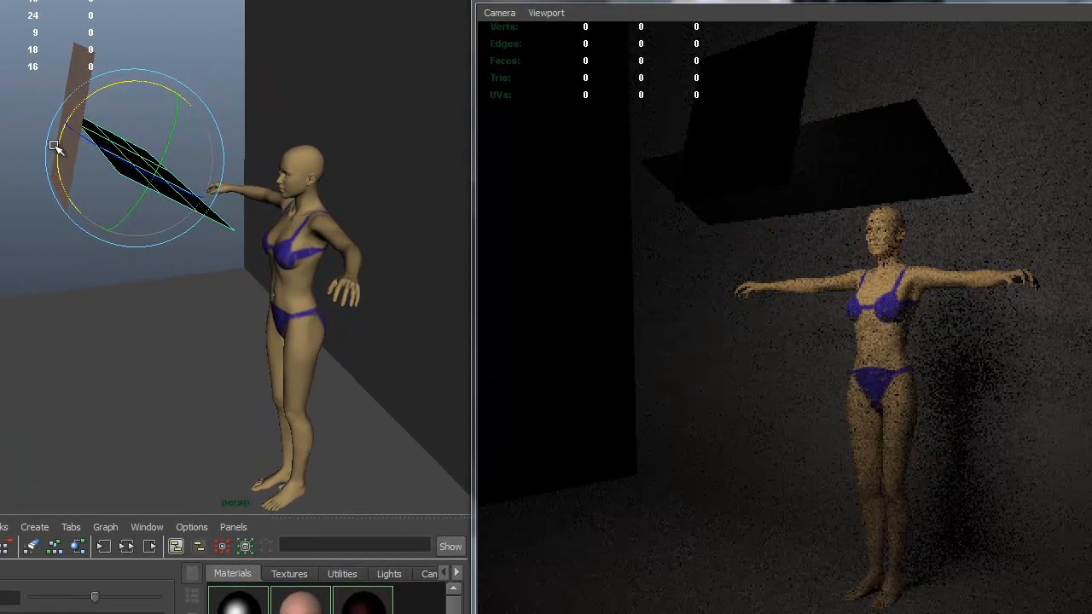
# Step: Fine-tune the black plane's tilt to a steep diagonal facing the figure, undoing the last excessive rotation
pyautogui.moveTo(56, 147)
pyautogui.mouseDown()
pyautogui.moveTo(124, 103)
pyautogui.moveTo(119, 83)
pyautogui.mouseUp()
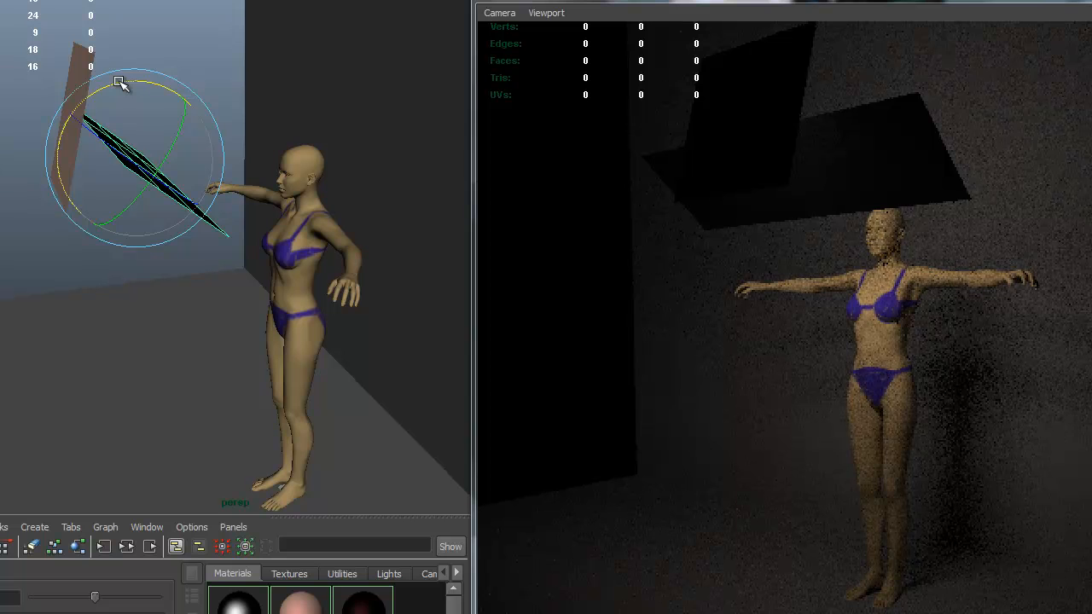
pyautogui.moveTo(120, 83); pyautogui.dragTo(116, 86)
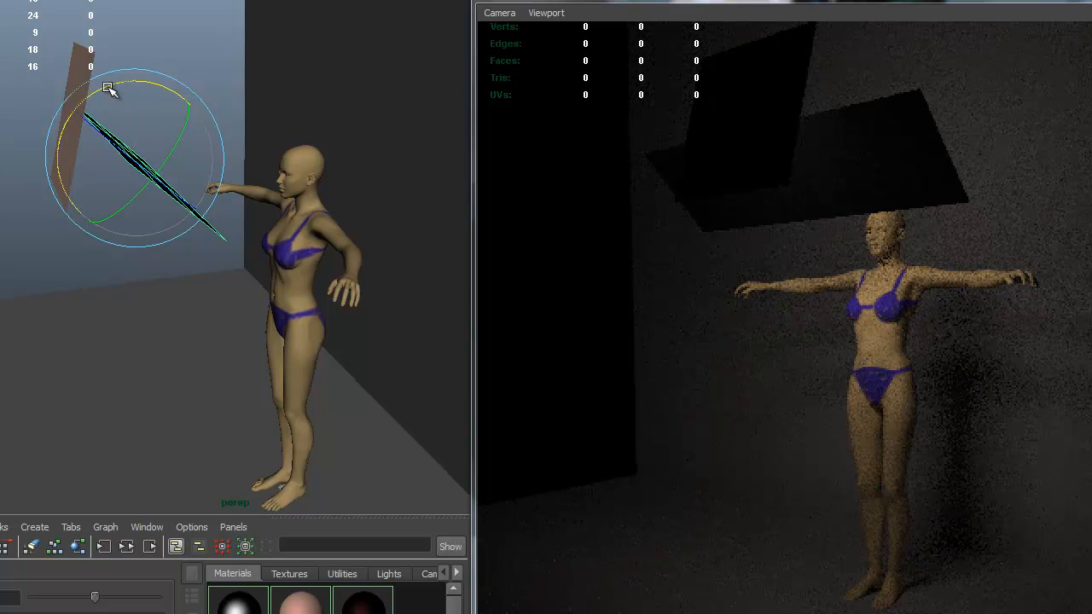
pyautogui.moveTo(107, 87); pyautogui.dragTo(117, 90)
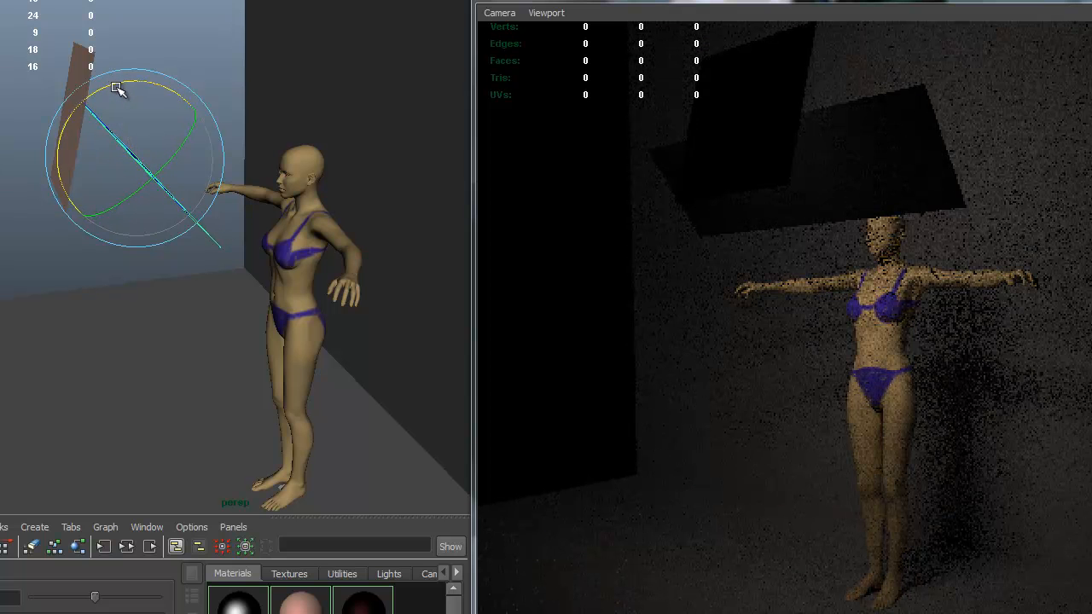
pyautogui.moveTo(120, 88); pyautogui.dragTo(147, 89)
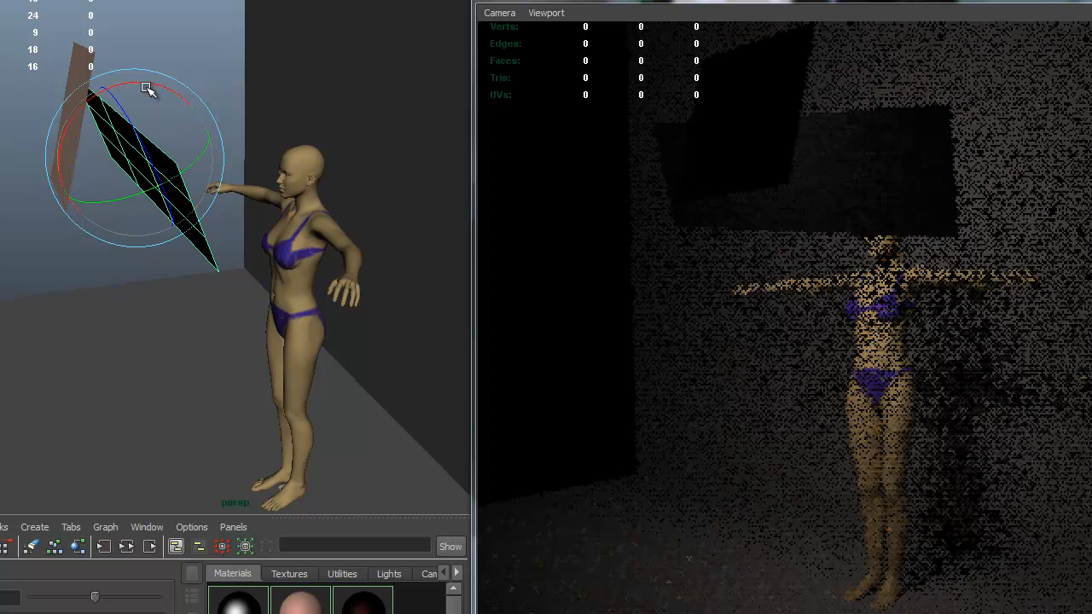
pyautogui.hotkey('ctrl', 'z')
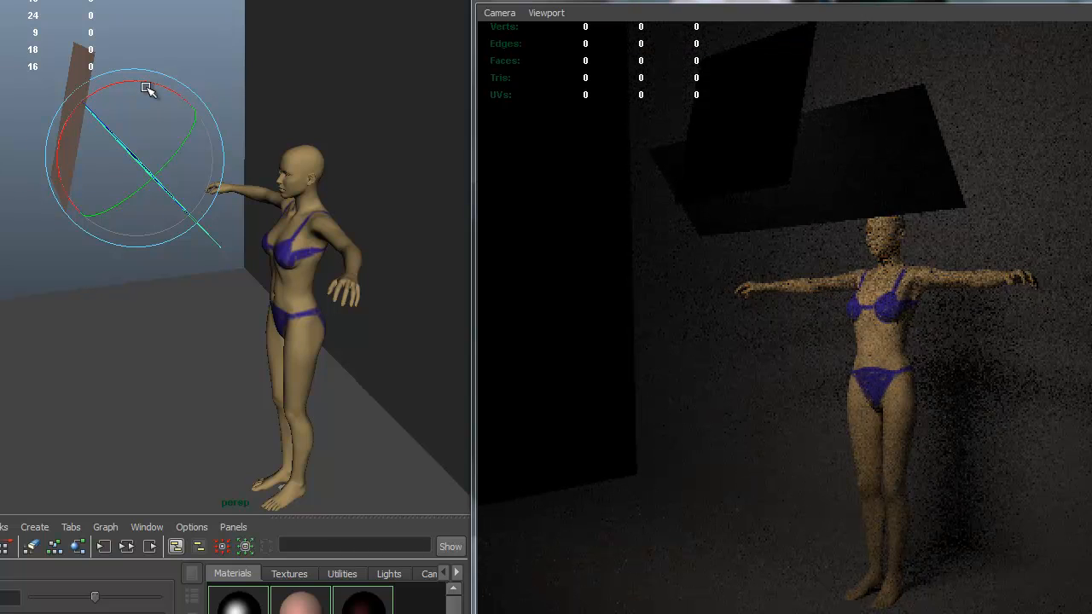